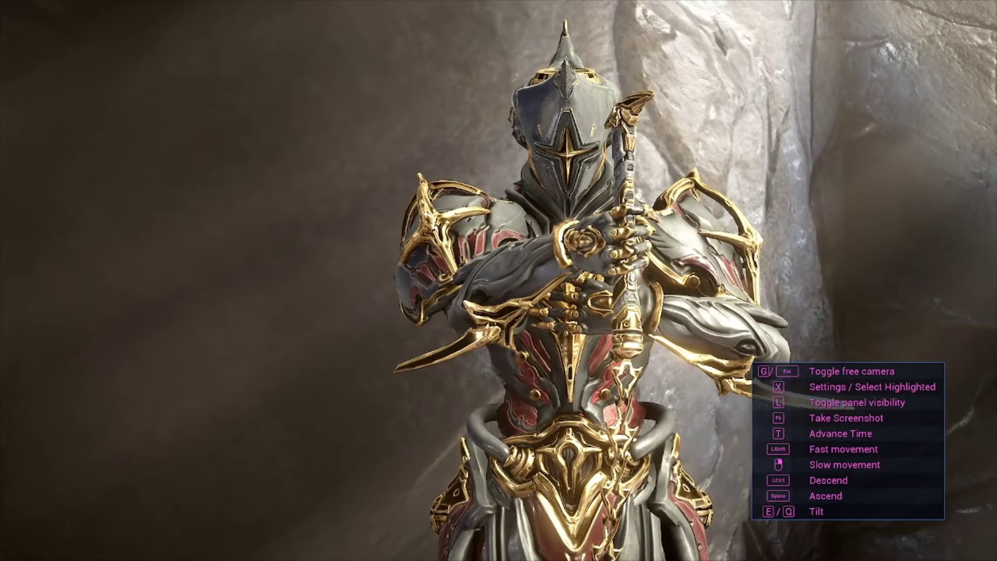
Step: Capture the Captura scene with the game's own screenshot function and continue without opening the saved image
key("F6")
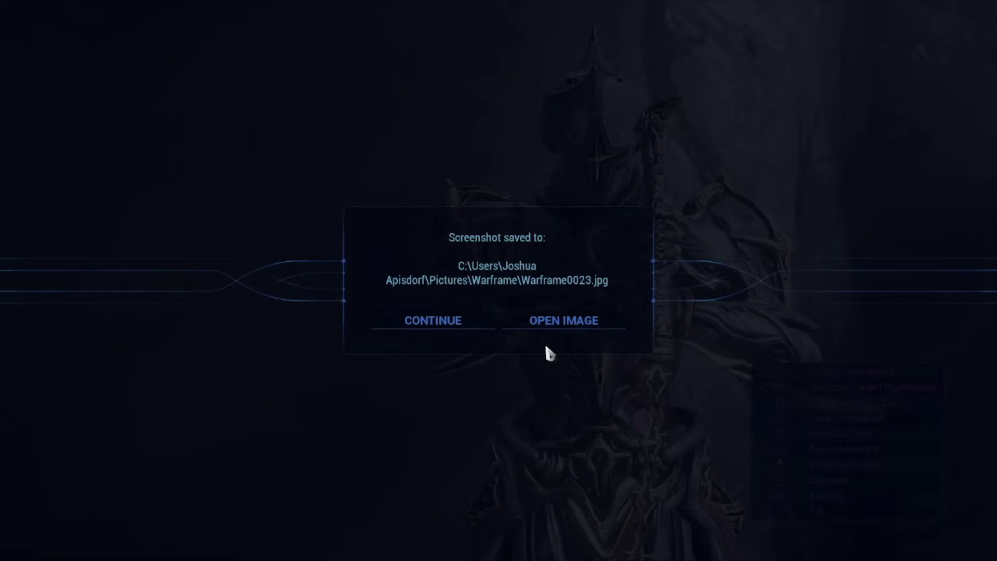
left_click(471, 325)
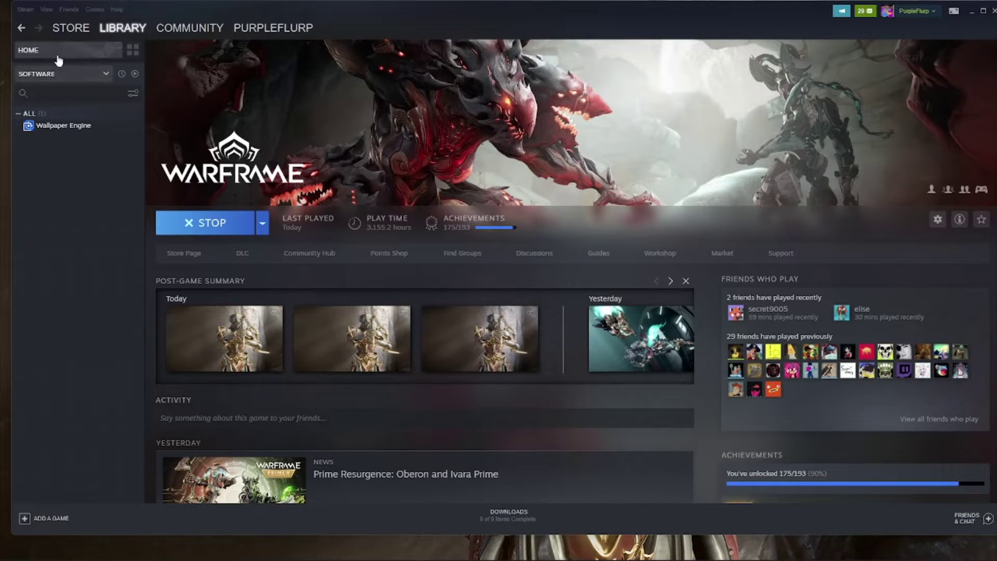
Step: In Steam's In-Game settings, set screenshots to save an uncompressed copy
left_click(25, 12)
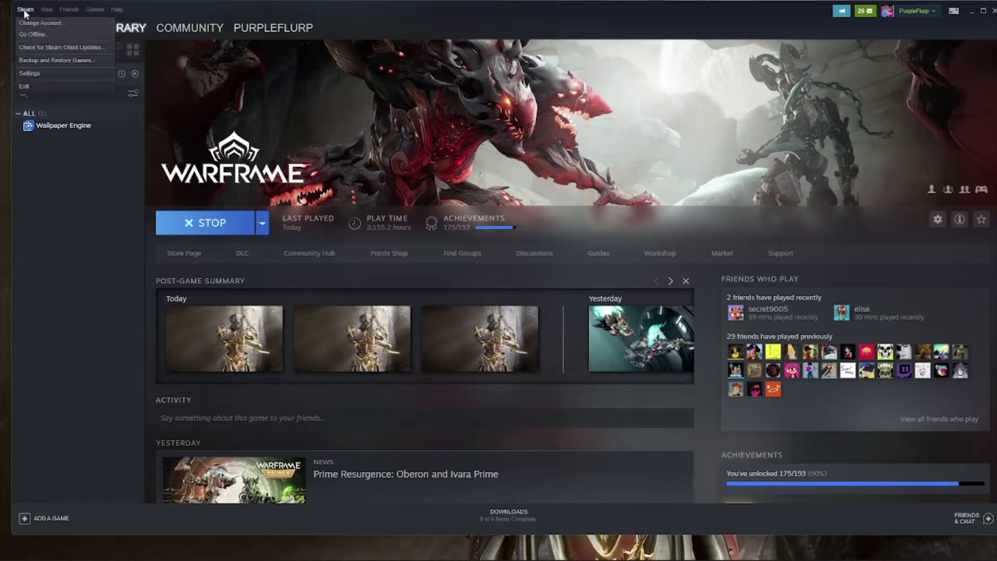
left_click(29, 74)
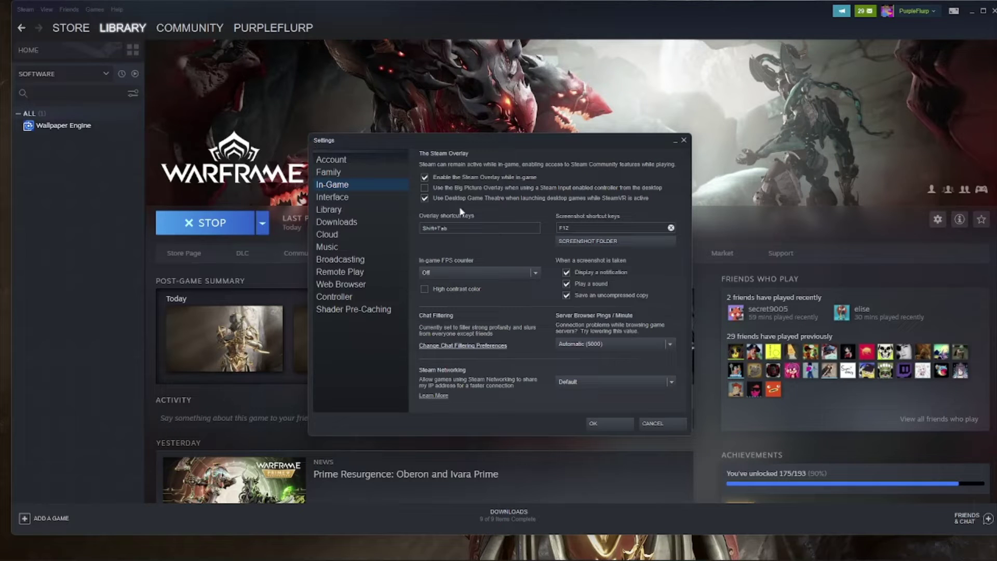
left_click(567, 295)
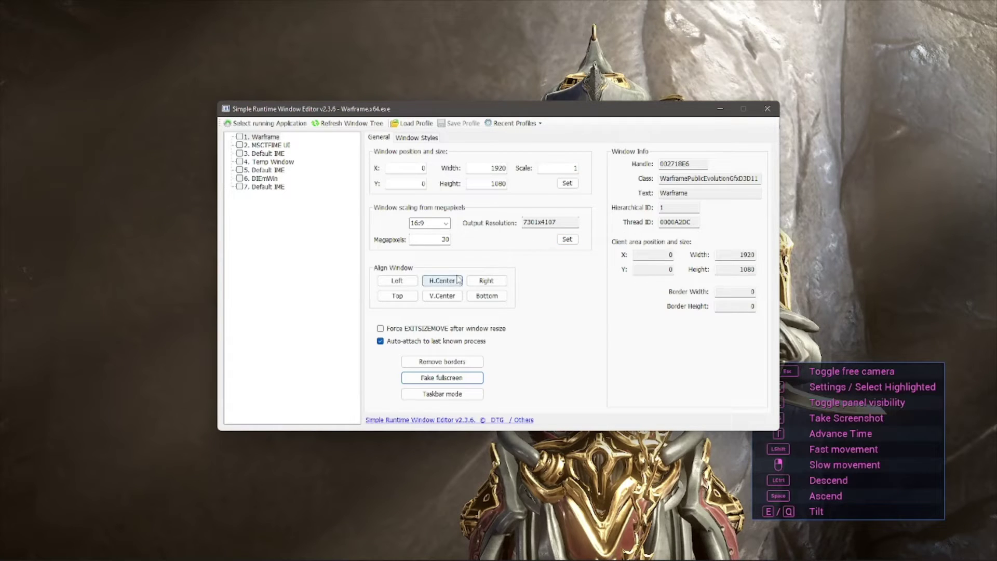
Step: In Simple Runtime Window Editor, attach to the running Warframe.x64.exe process and set the window scale to 1
left_click(270, 132)
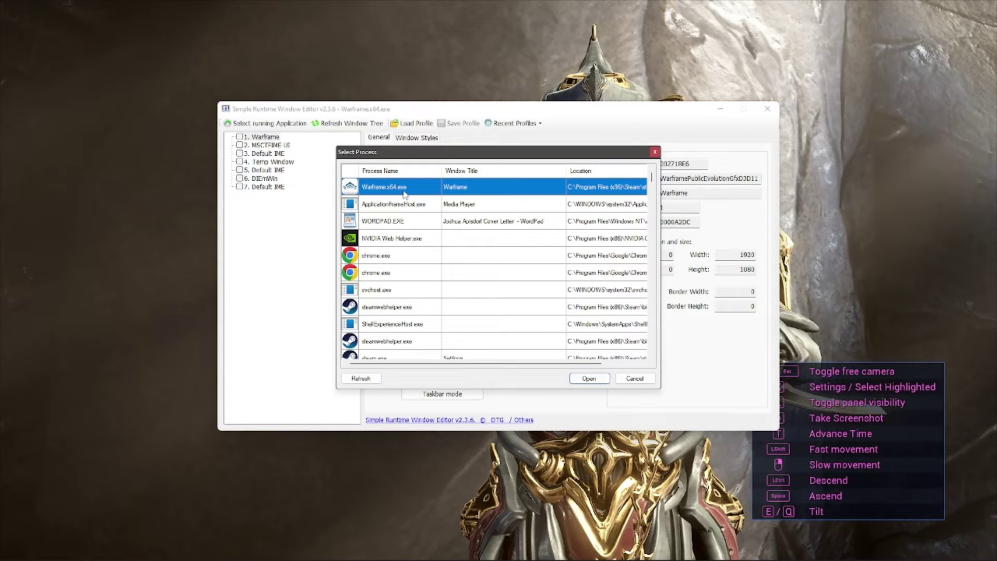
left_click(589, 381)
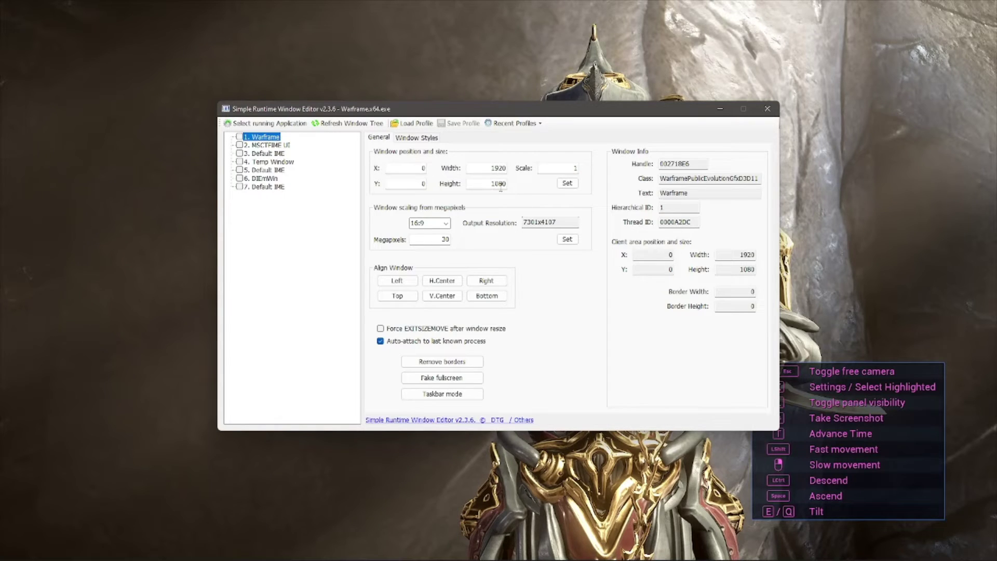
left_click(575, 169)
type("1")
Step: Choose the 16:9 ratio for scaling the window from megapixels and enter 8.3 megapixels
left_click(445, 224)
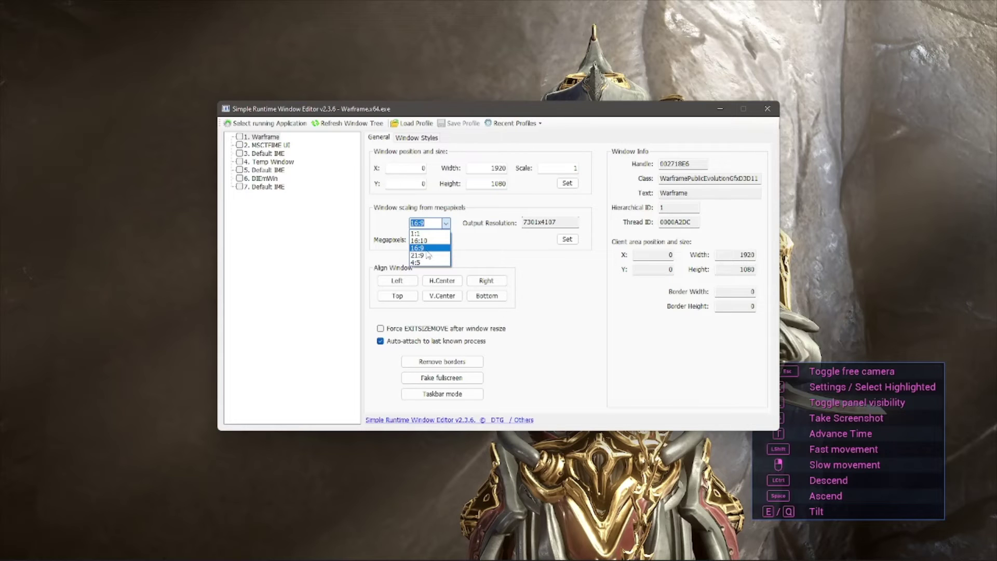
left_click(427, 252)
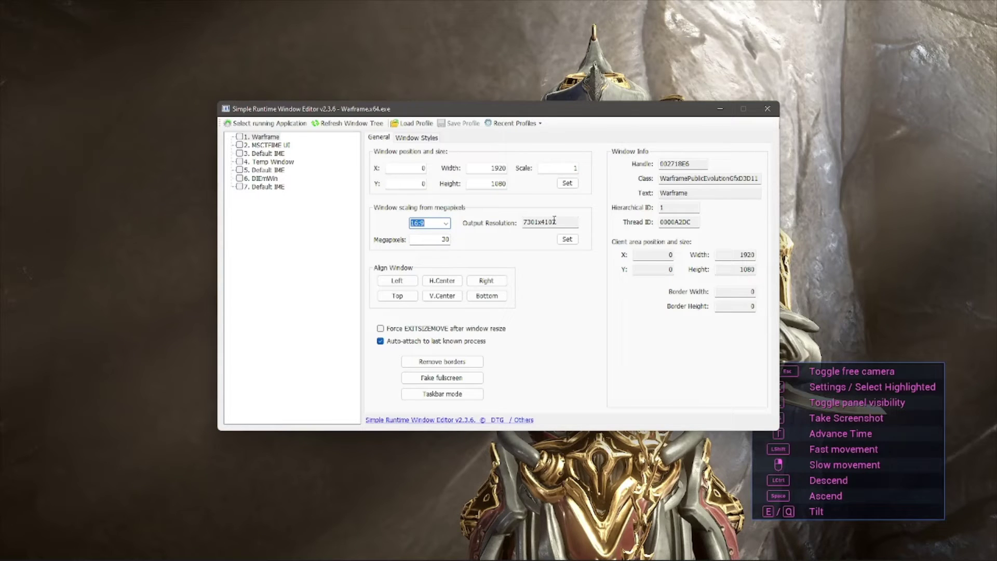
double_click(442, 240)
type("8.3")
Step: Scale the Warframe window to 30 megapixels and return it to fake fullscreen
double_click(444, 240)
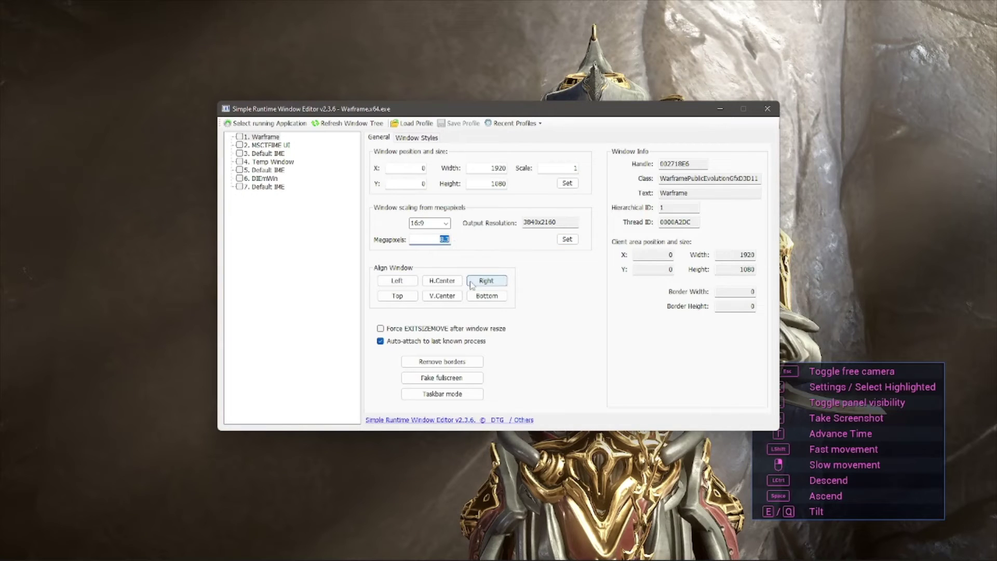
type("30")
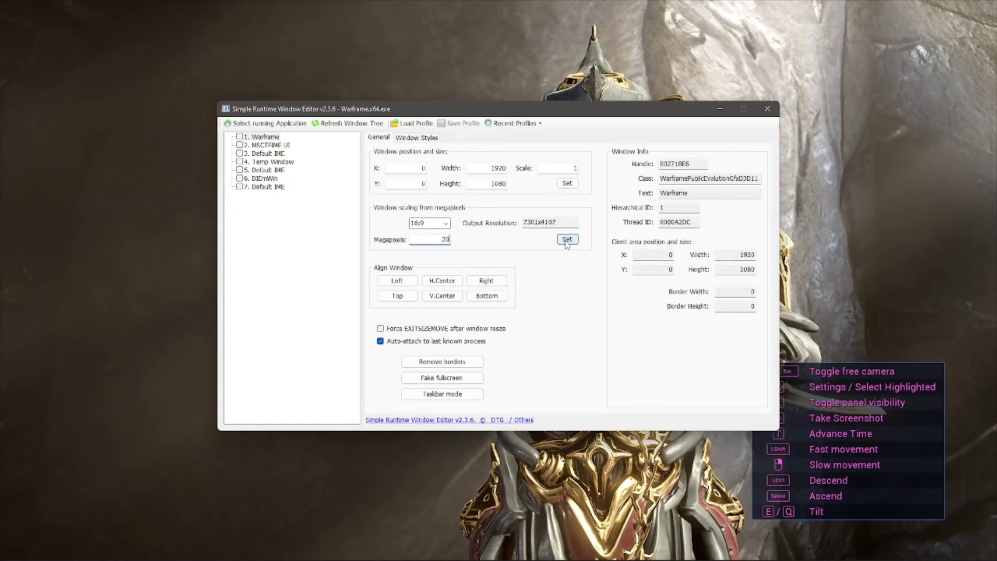
left_click(566, 242)
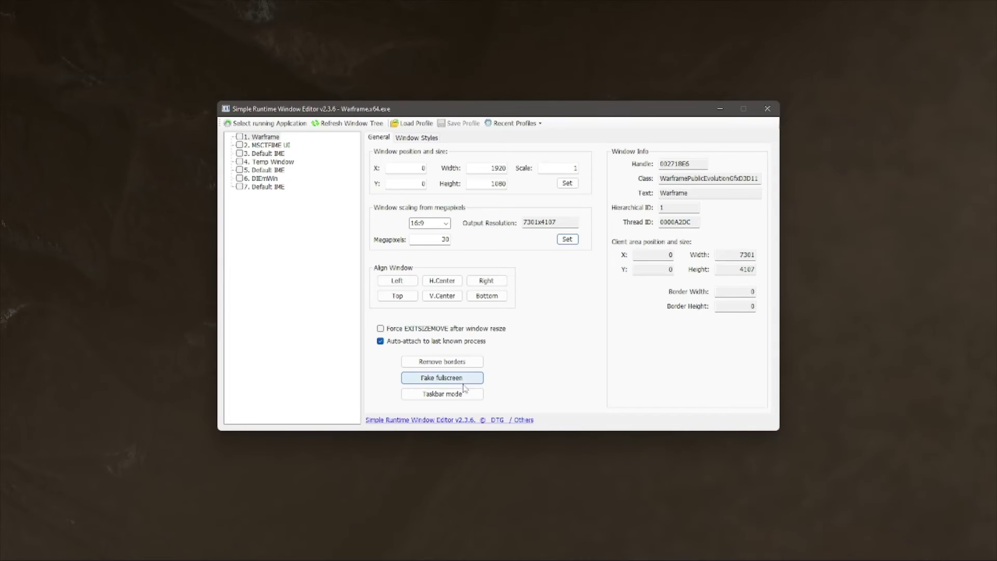
left_click(466, 383)
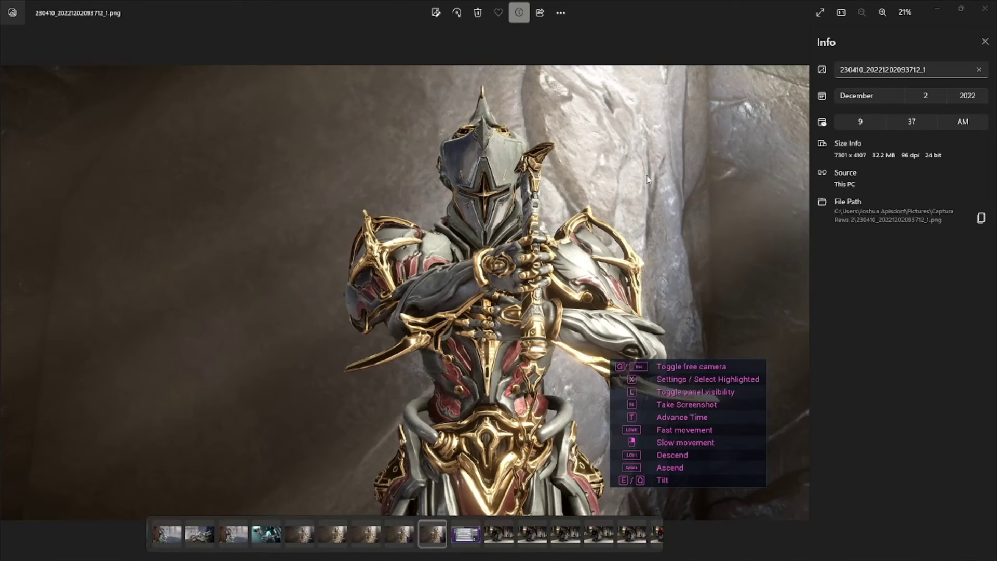
Step: In the Photos viewer, check the captured PNG's pixel dimensions and examine the fine detail of the character's helmet up close
key("Tab")
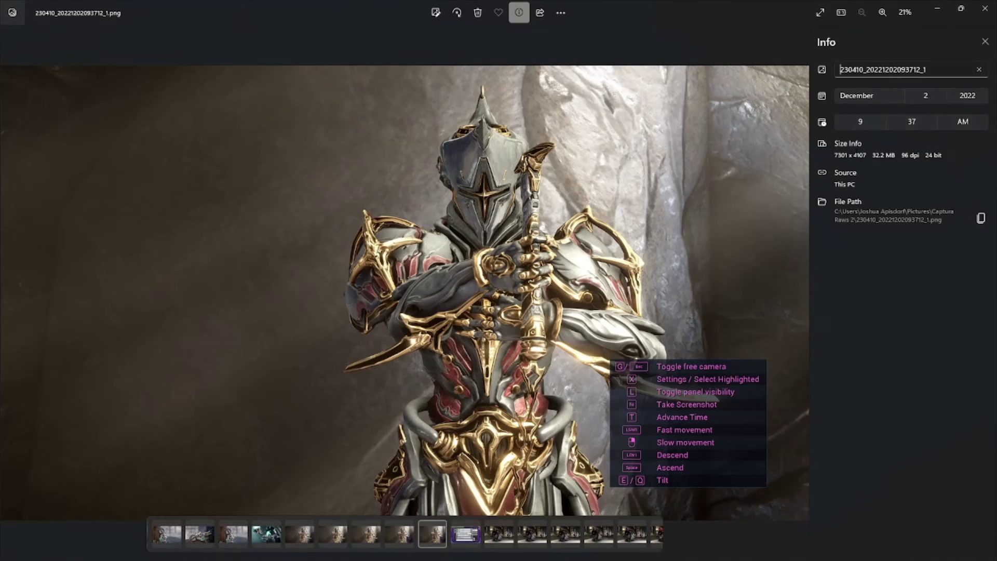
left_click_drag(835, 155, 867, 155)
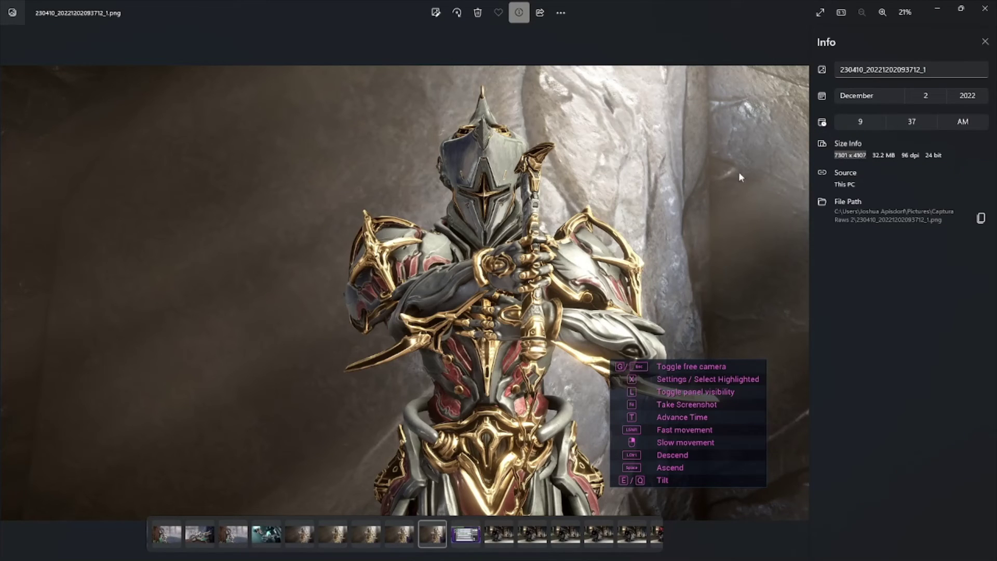
left_click(537, 170)
scroll(497, 234, "up", 1)
scroll(498, 233, "up", 10)
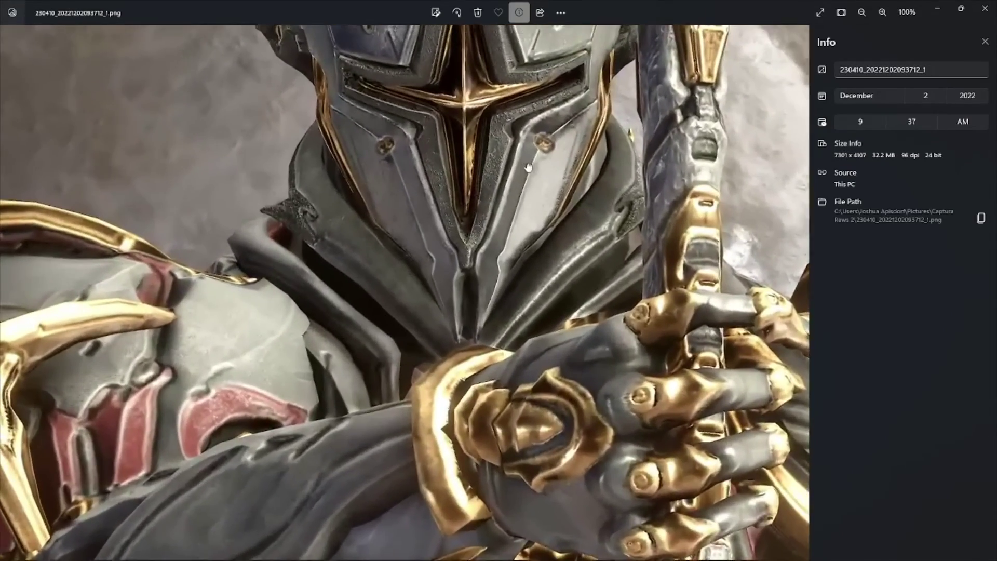
left_click_drag(528, 167, 555, 316)
left_click_drag(556, 252, 548, 303)
scroll(548, 303, "up", 3)
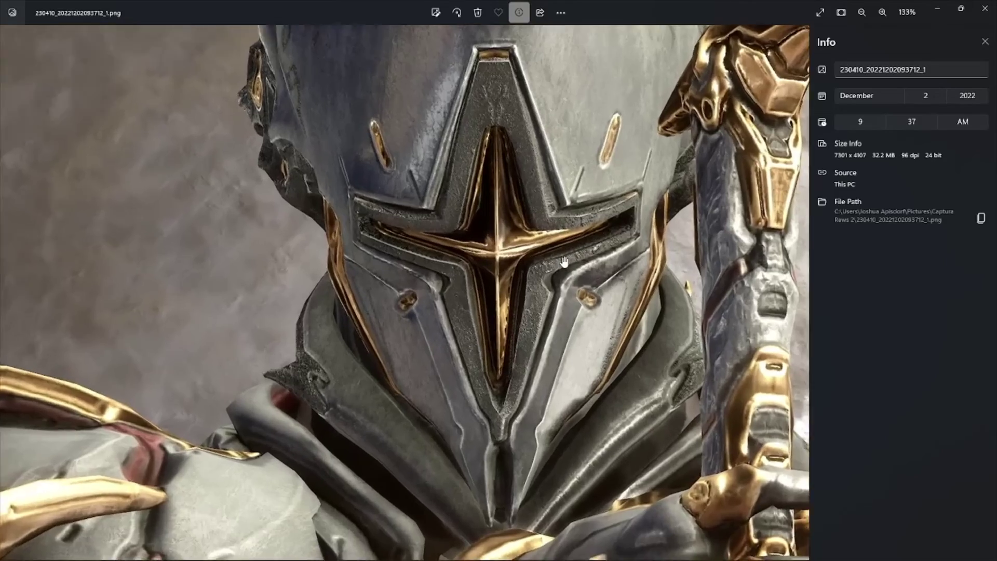
scroll(511, 249, "down", 6)
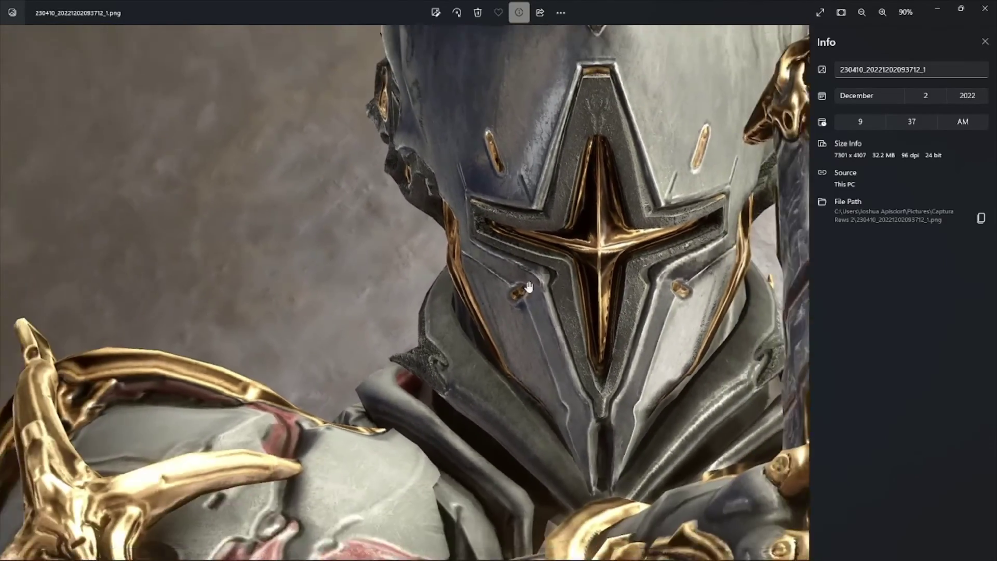
scroll(556, 279, "up", 4)
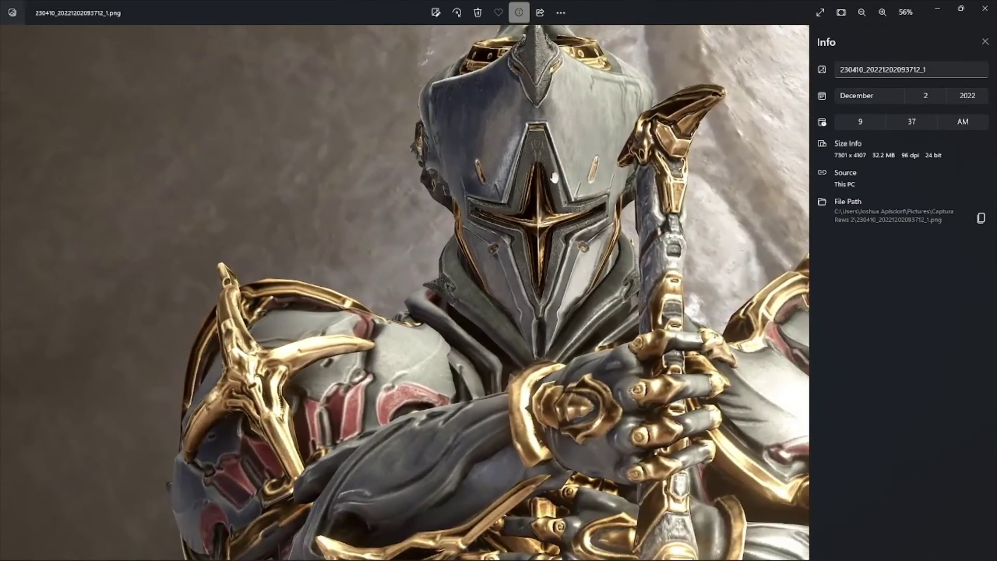
scroll(585, 304, "up", 5)
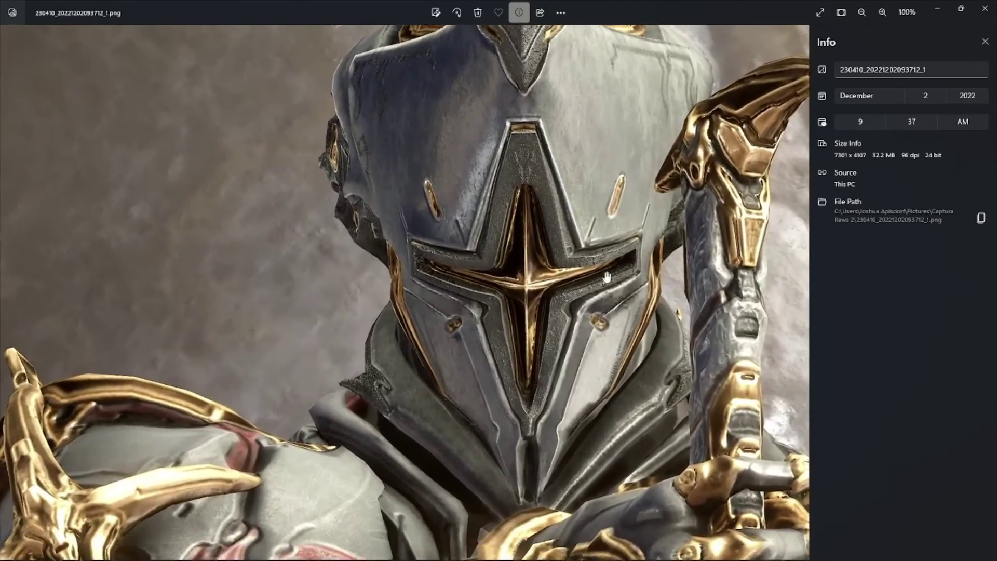
scroll(572, 294, "down", 4)
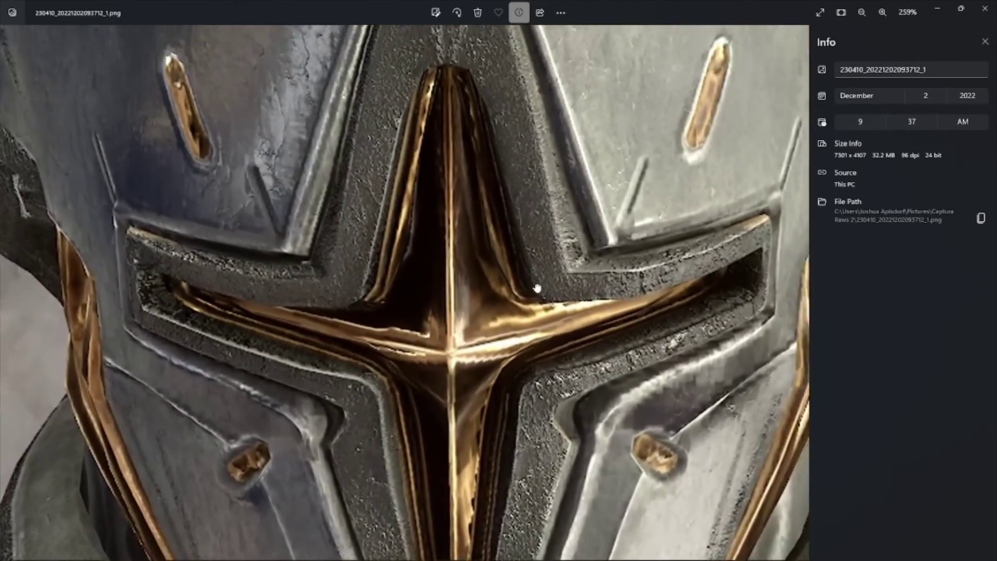
scroll(574, 253, "down", 5)
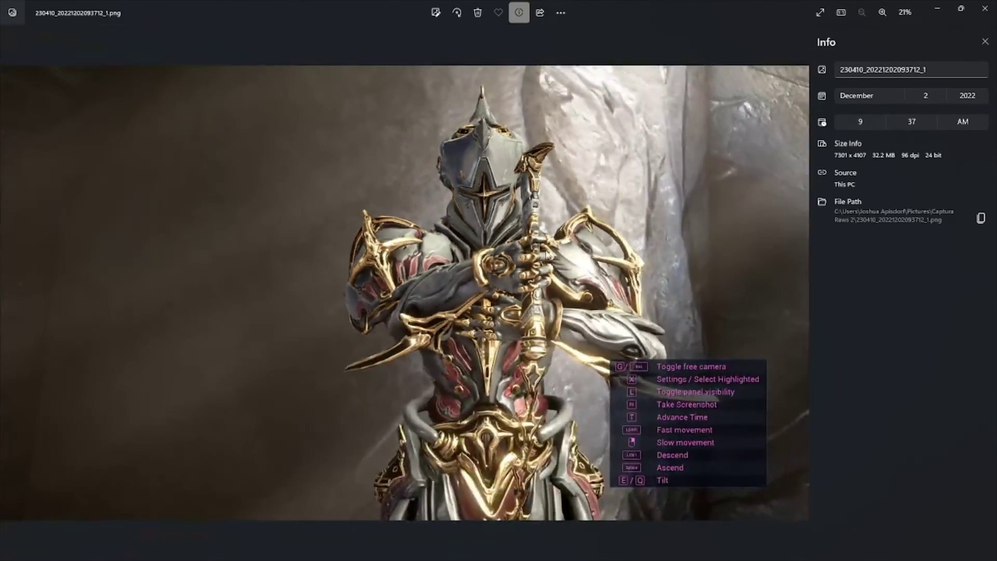